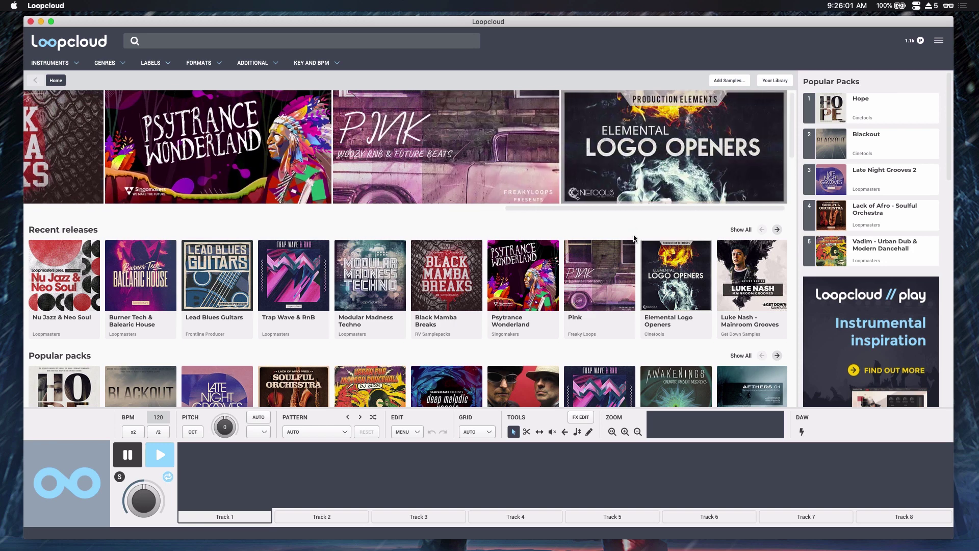
# - Switch the interface colour scheme to a dark theme in the preferences and return to the home page
pyautogui.moveTo(646, 263)
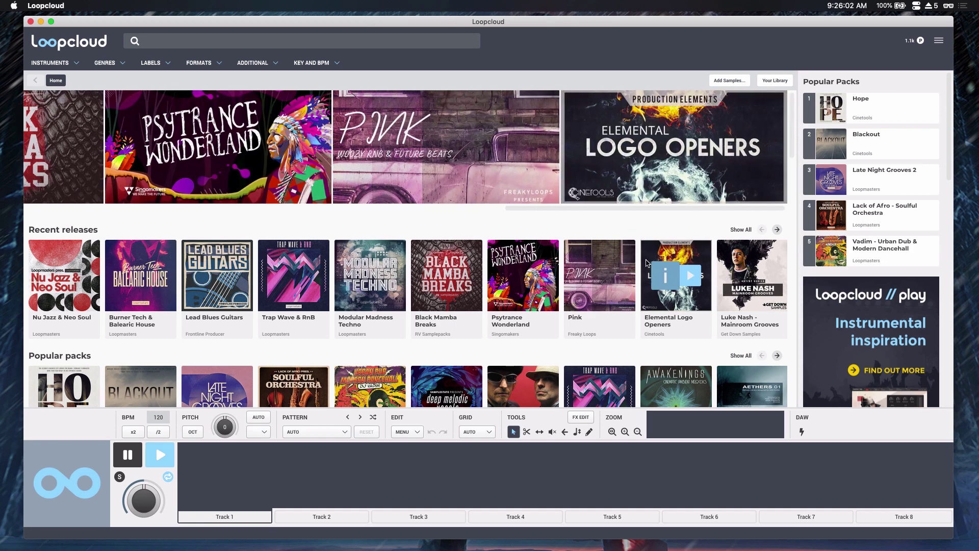
pyautogui.click(940, 41)
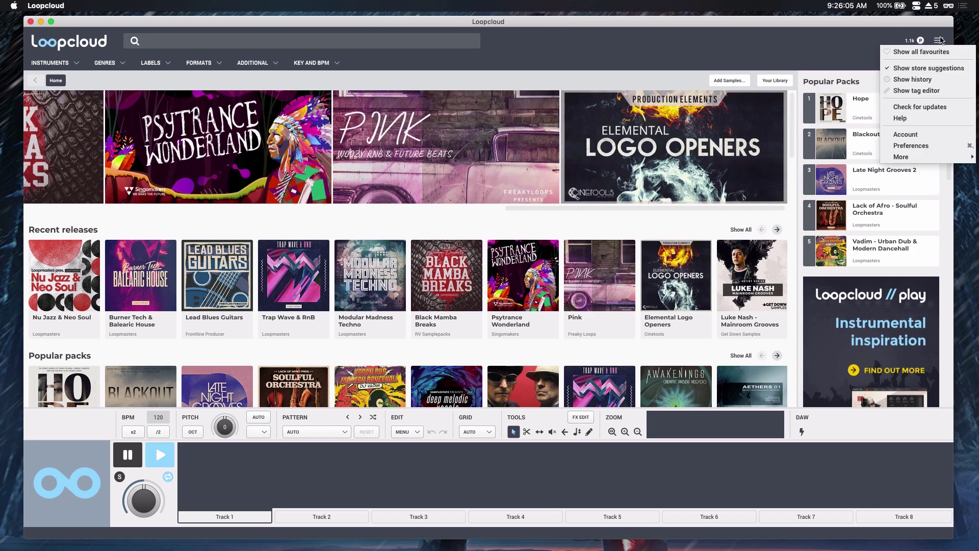
pyautogui.click(921, 147)
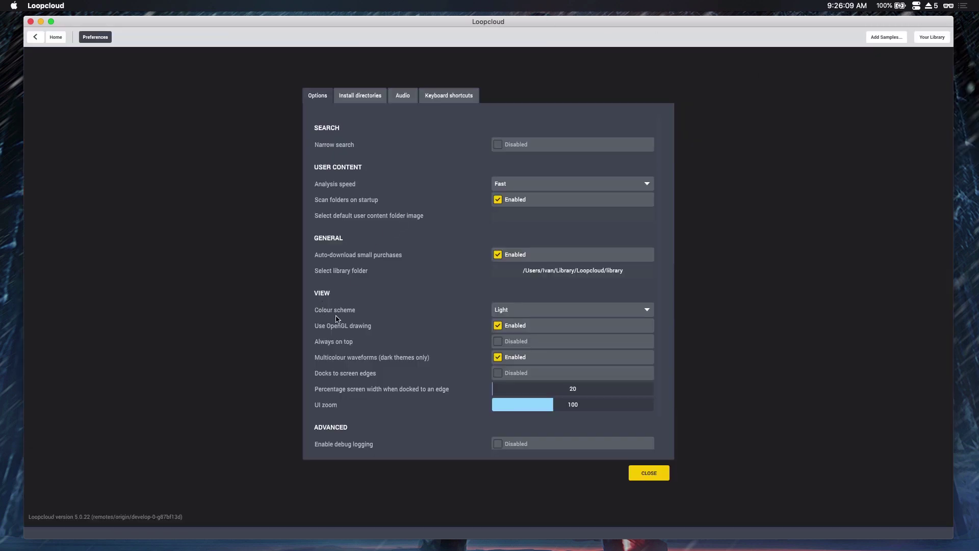
pyautogui.click(511, 313)
pyautogui.click(514, 323)
pyautogui.click(658, 478)
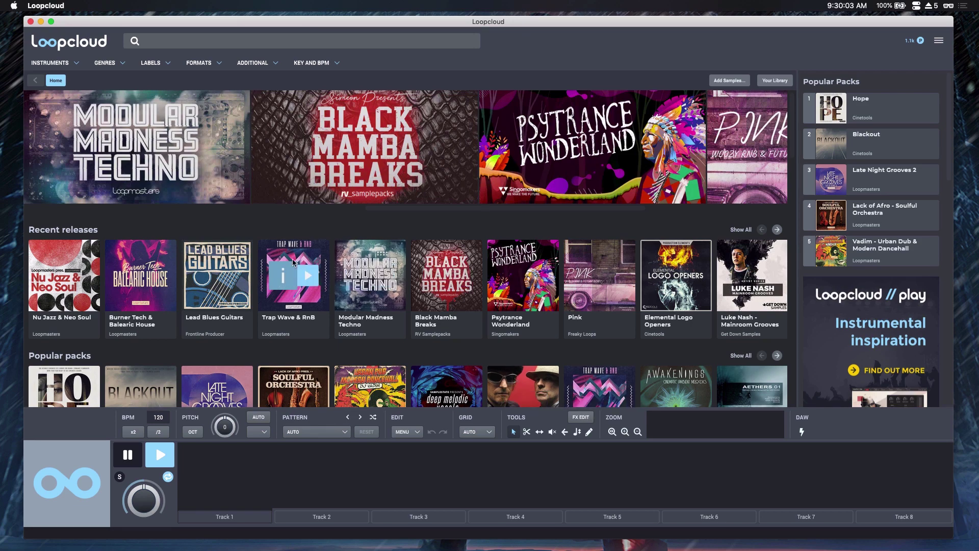
# - Open the Lead Blues Guitars pack and preview the sample JBG_100_Cm_Elec_Lead_Gtr_100
pyautogui.click(239, 254)
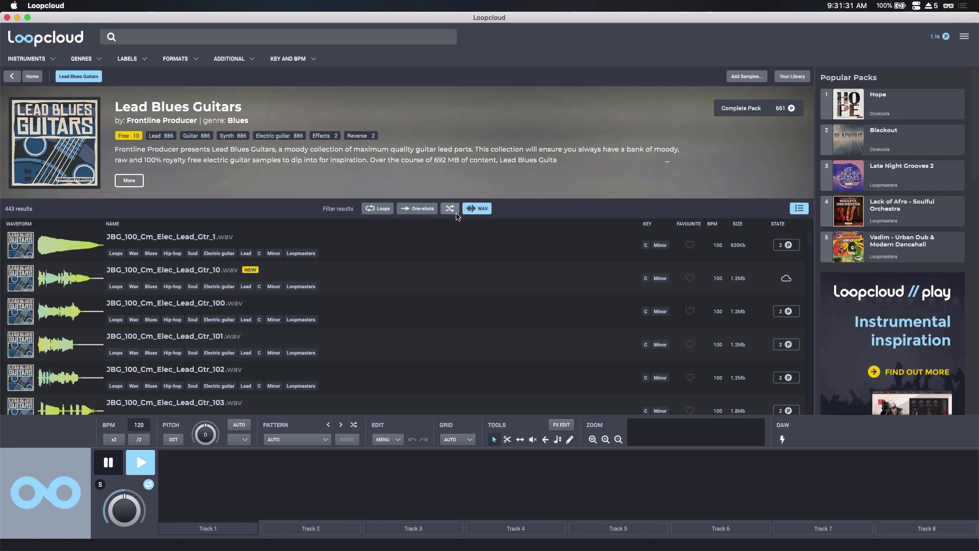
pyautogui.press('Down')
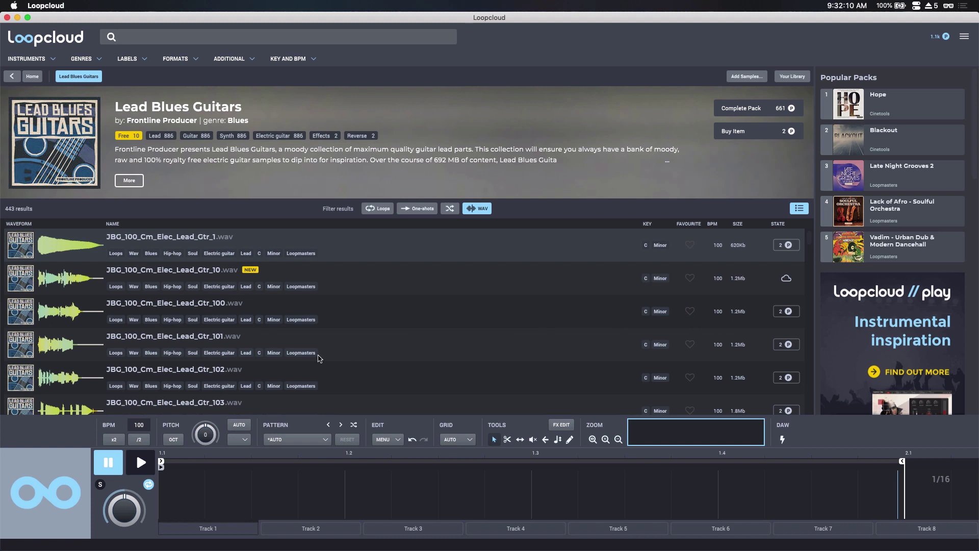
pyautogui.click(348, 315)
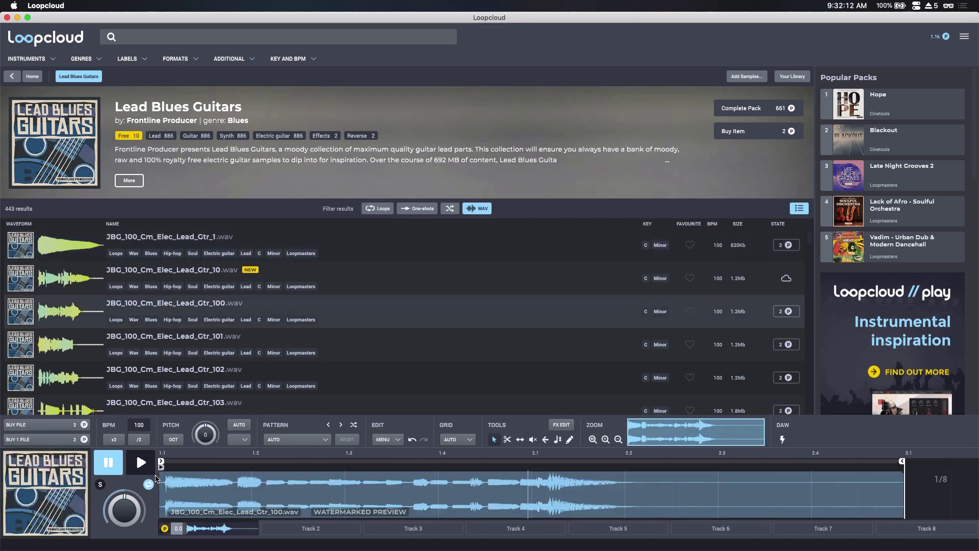
pyautogui.click(144, 462)
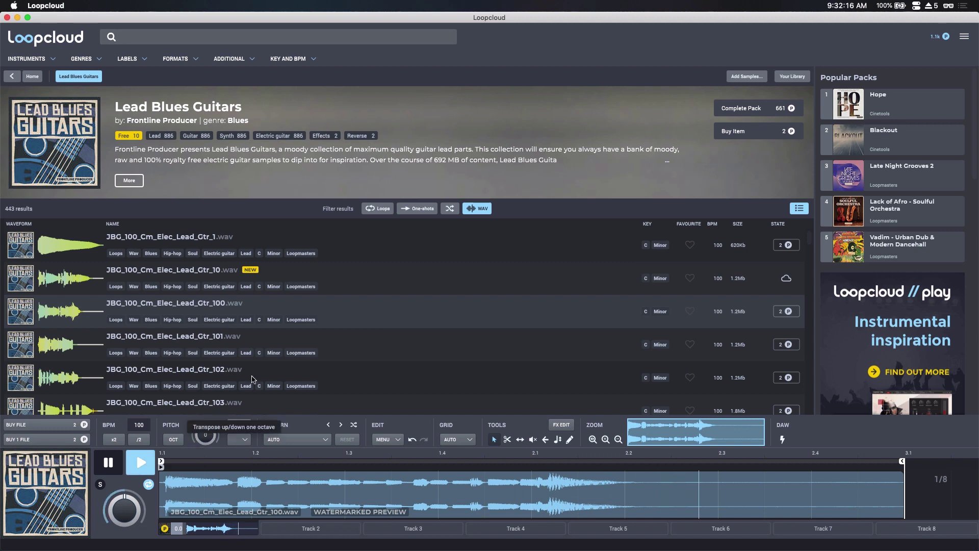
# - Audition the Lead_Gtr_101, 102 and 103 samples, return to JBG_100_Cm_Elec_Lead_Gtr_100 and pause playback
pyautogui.click(380, 346)
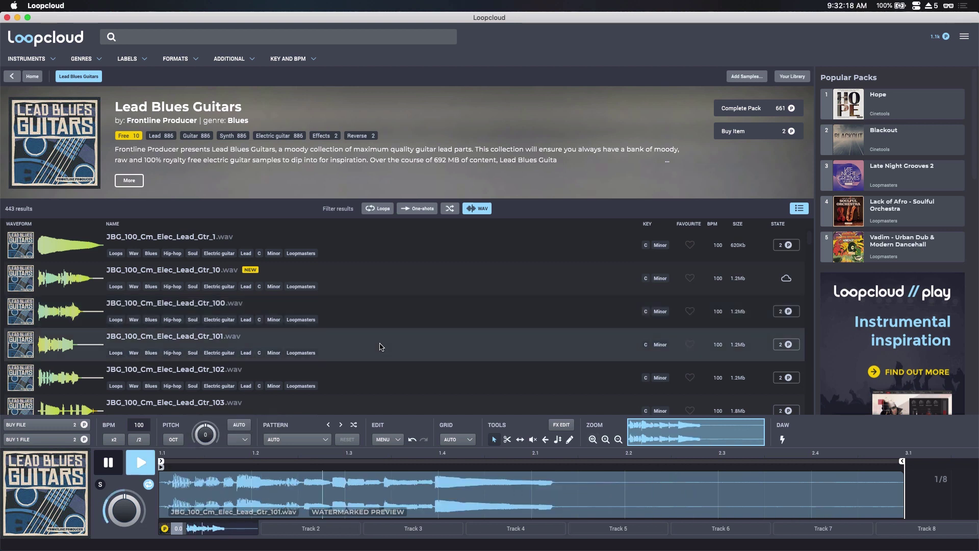
pyautogui.click(369, 378)
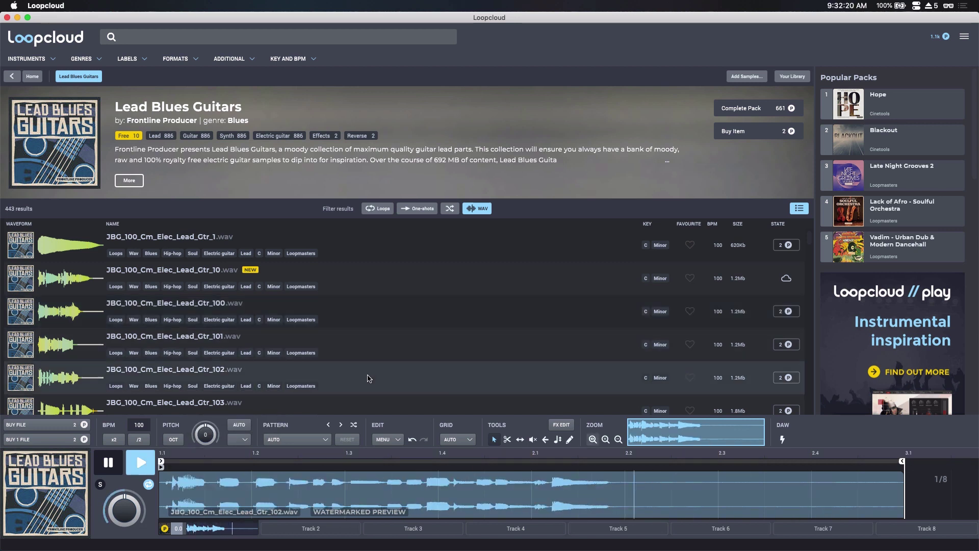
pyautogui.scroll(-2, 377, 375)
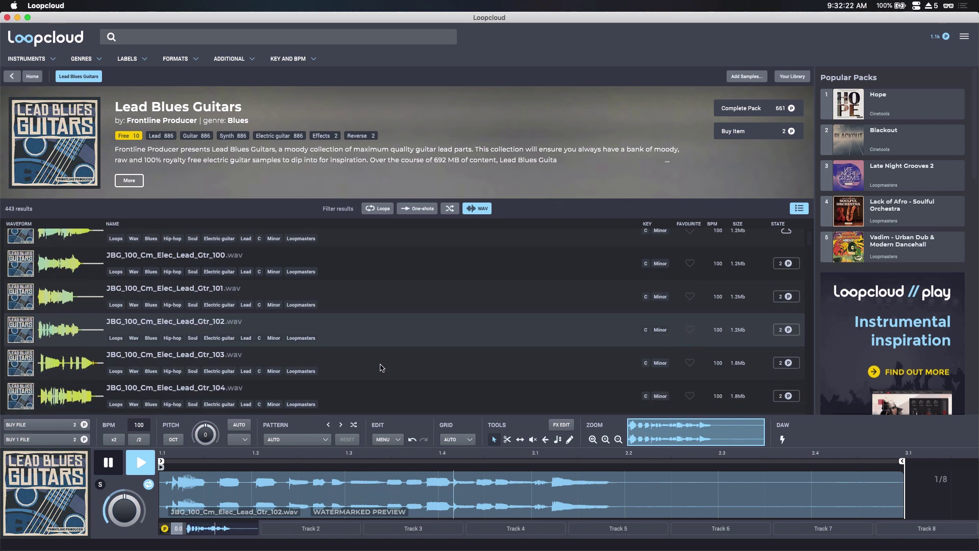
pyautogui.click(382, 366)
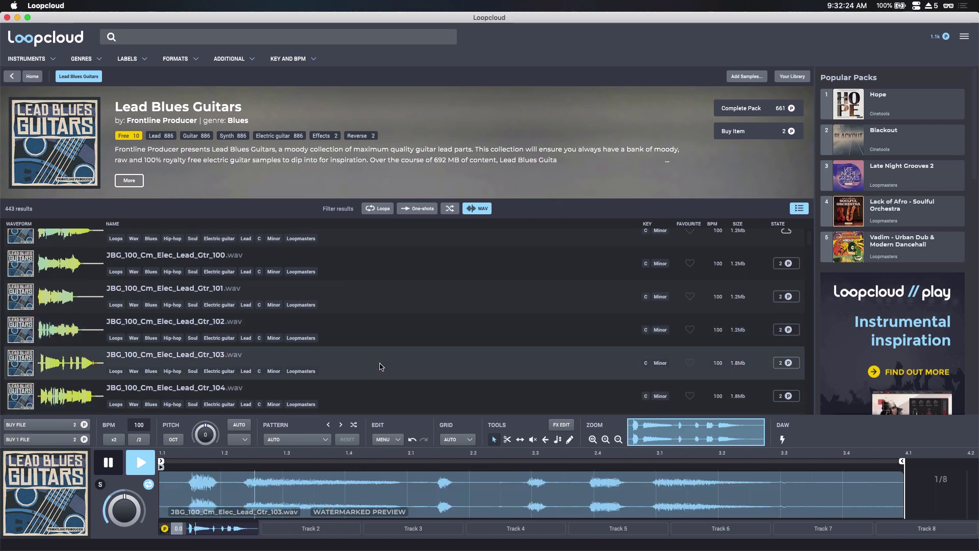
pyautogui.click(375, 270)
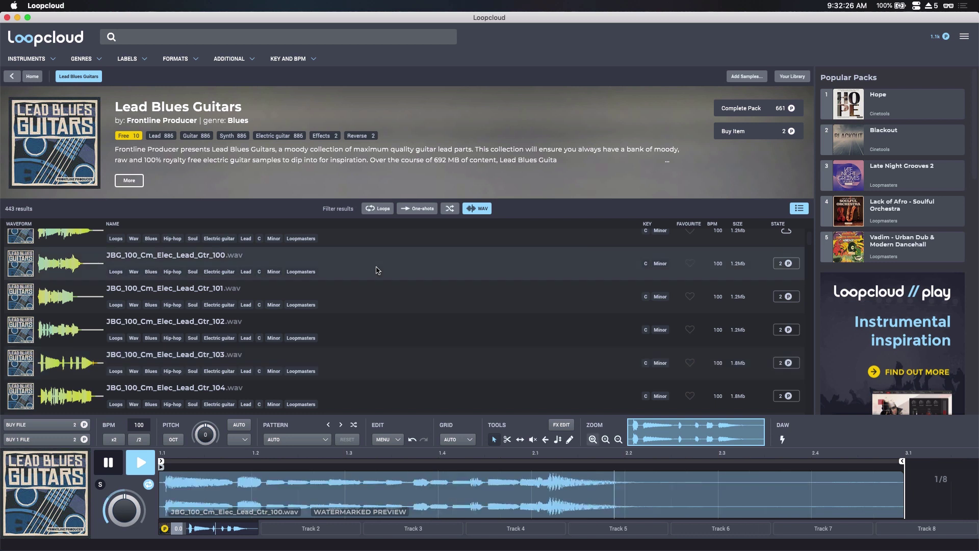
pyautogui.click(115, 465)
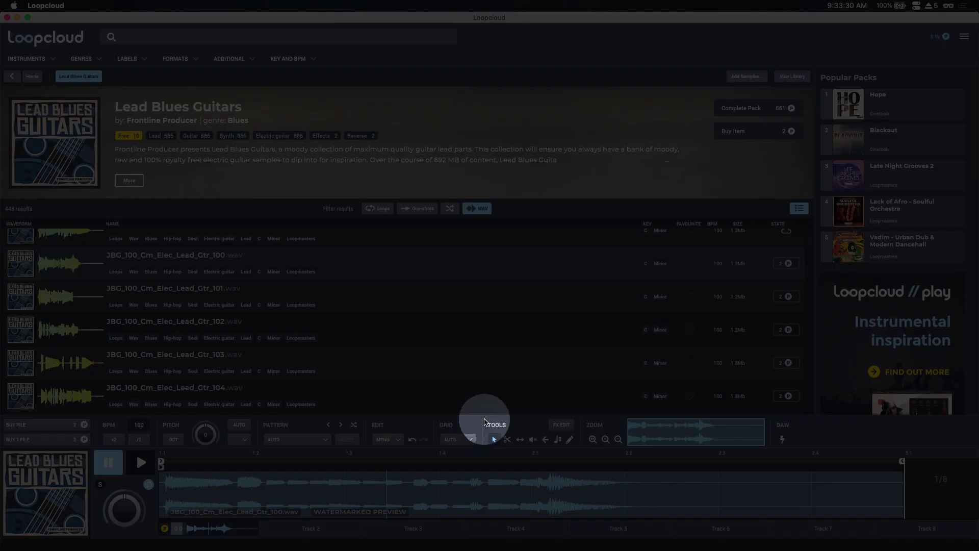
# - Open effects editing for the loaded sample, add the Bright Hall reverb preset and preview the result
pyautogui.click(561, 430)
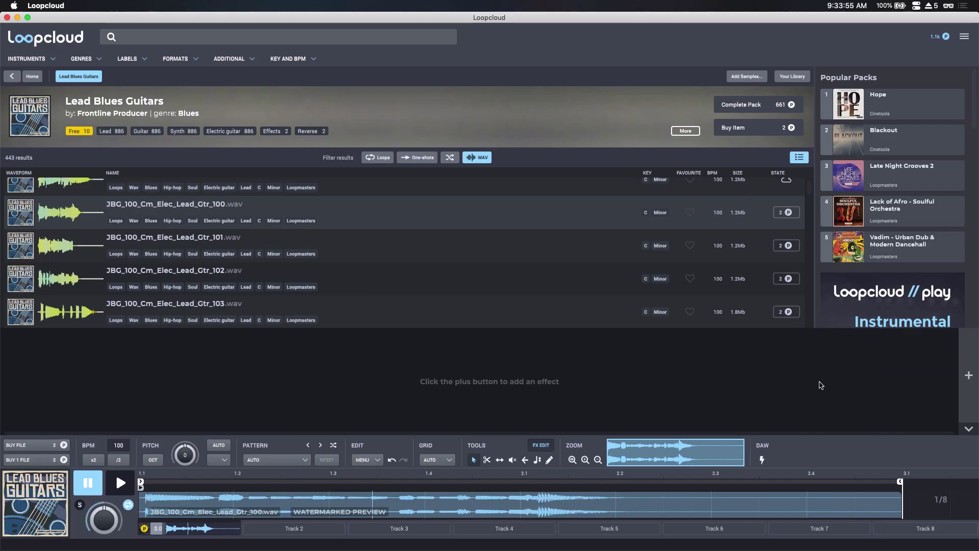
pyautogui.click(969, 375)
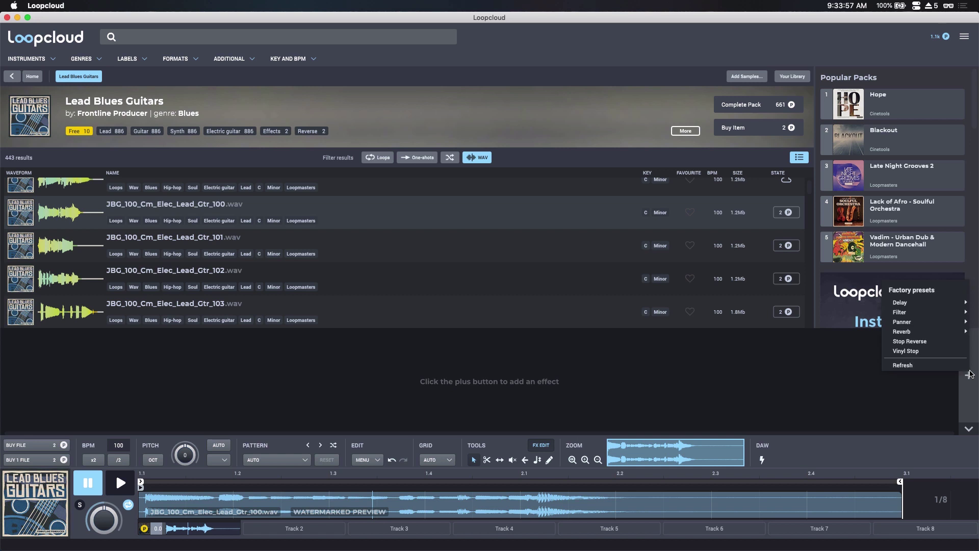
pyautogui.moveTo(938, 305)
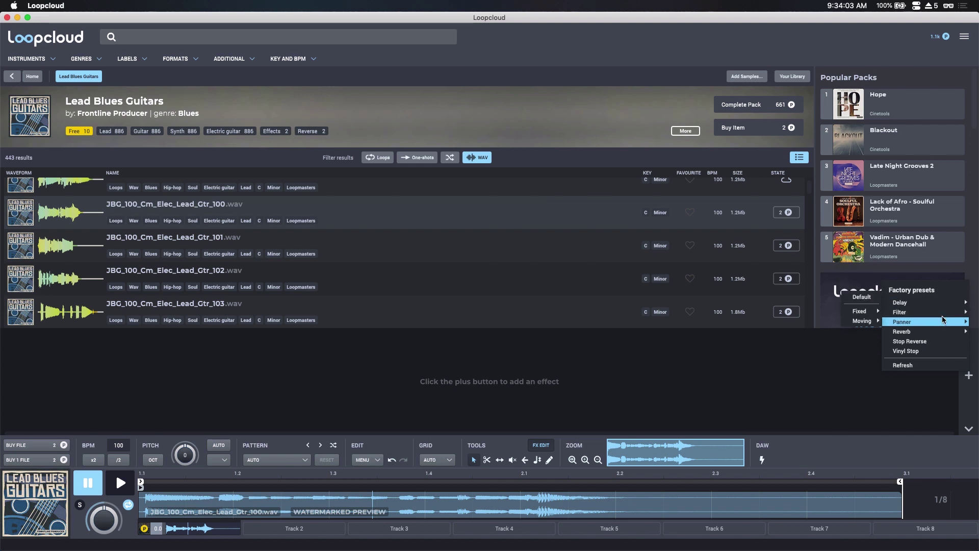
pyautogui.moveTo(922, 332)
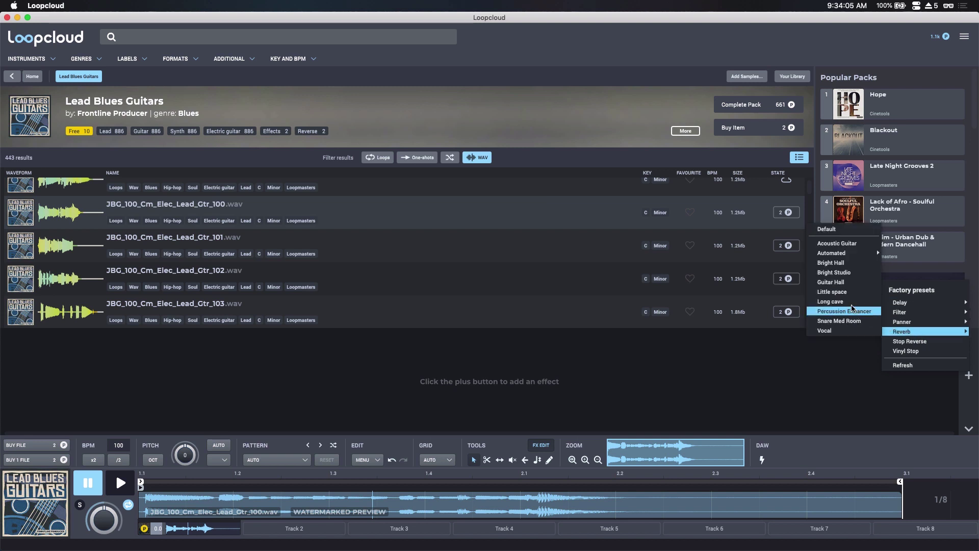
pyautogui.click(837, 263)
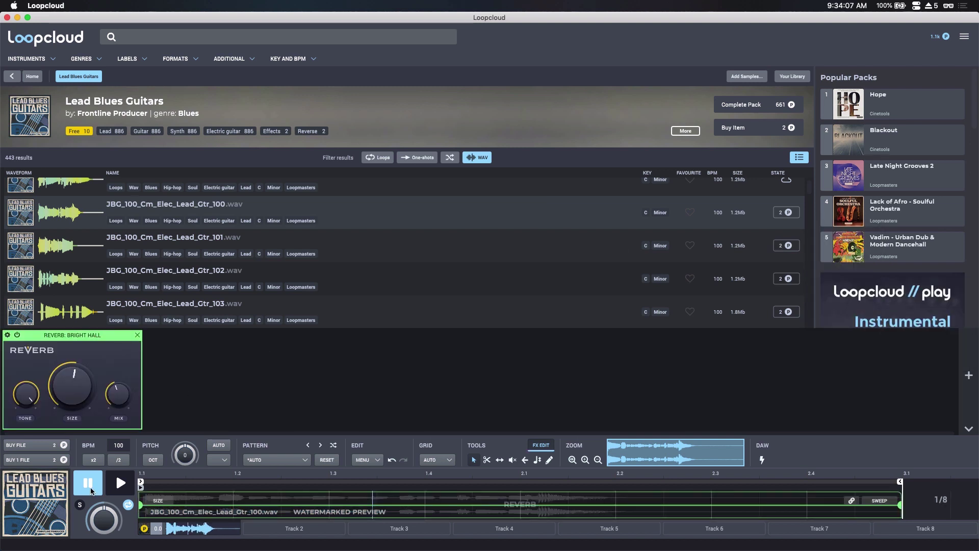
pyautogui.click(120, 482)
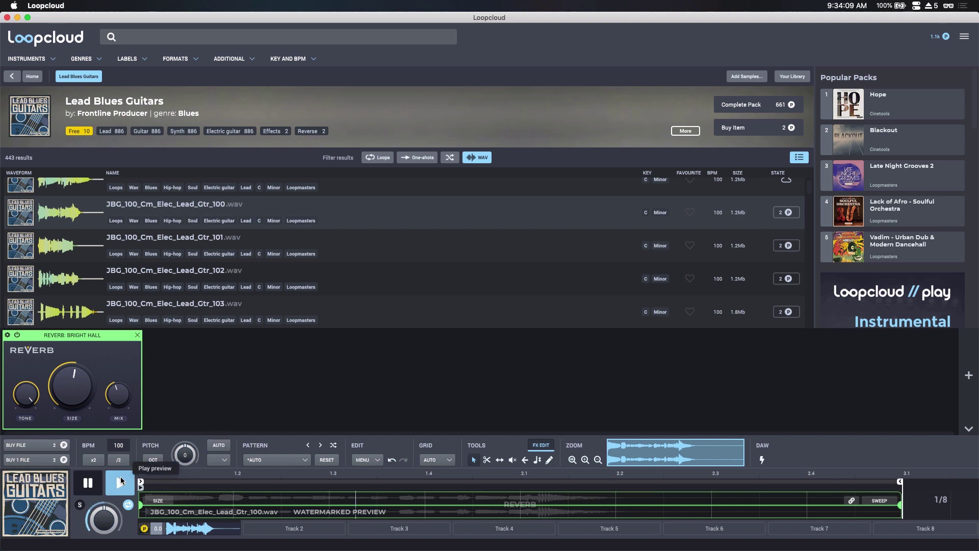
pyautogui.click(89, 483)
# - Add the Molten cassette tape delay preset after the reverb and preview the sample with it
pyautogui.click(967, 375)
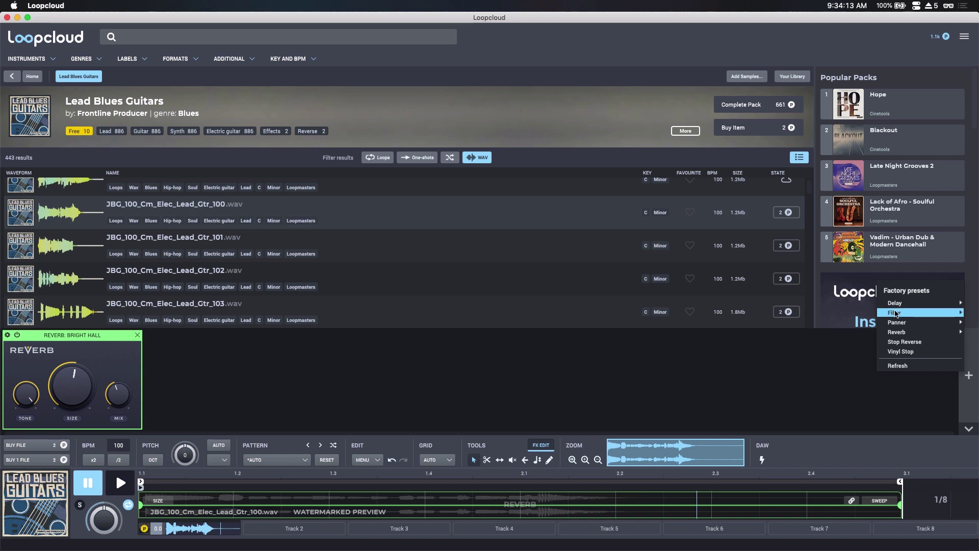
pyautogui.moveTo(896, 303)
pyautogui.moveTo(871, 288)
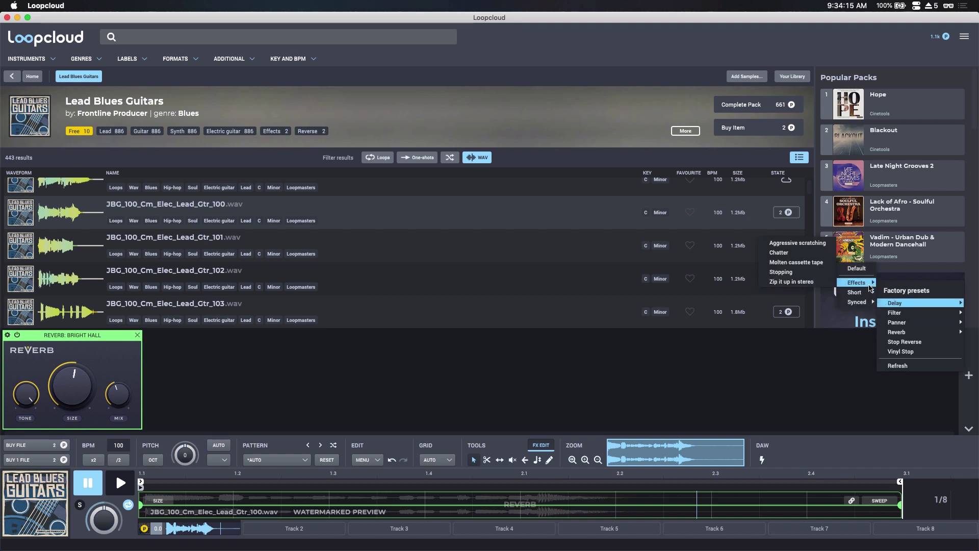
pyautogui.click(805, 262)
pyautogui.click(121, 482)
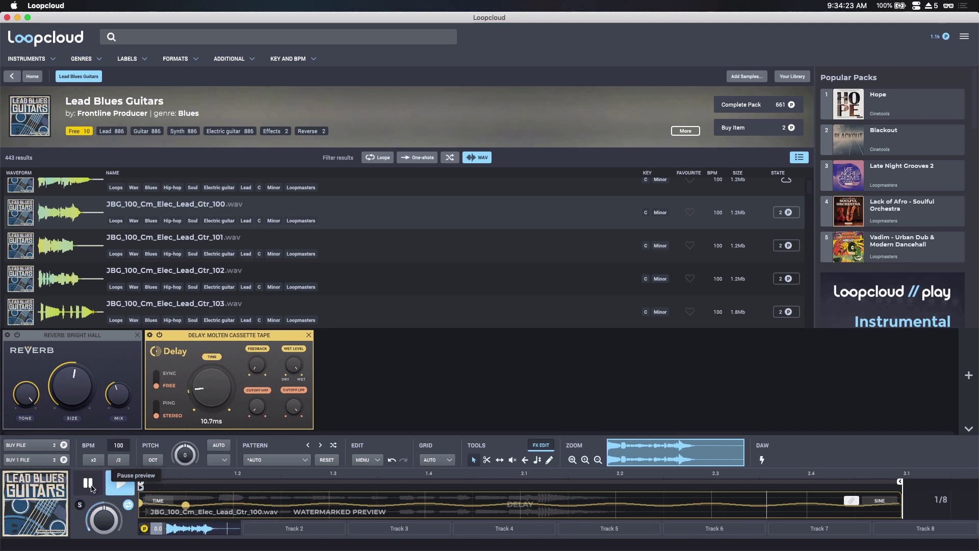
pyautogui.click(91, 485)
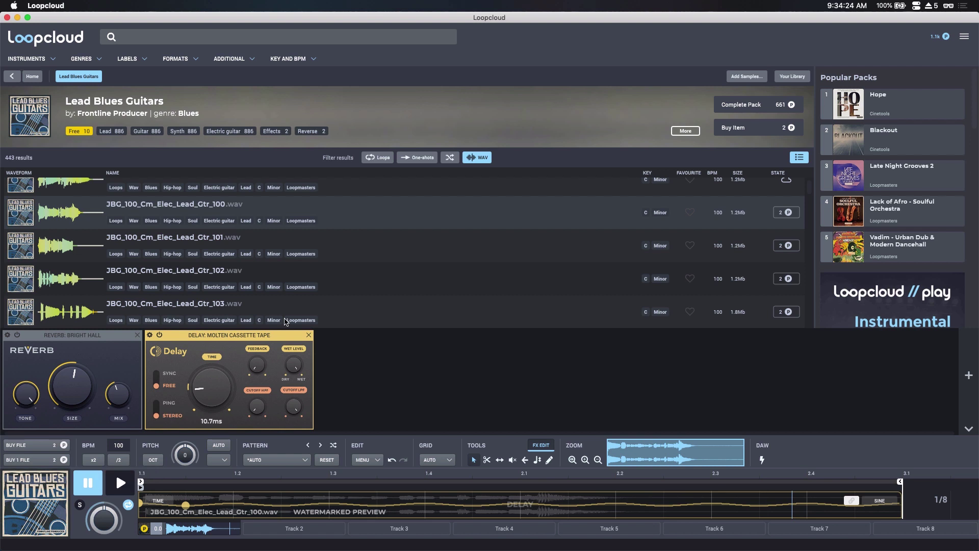
# - Replace the delay effect with the Sweep Down filter preset and preview the sample
pyautogui.click(309, 335)
pyautogui.click(968, 375)
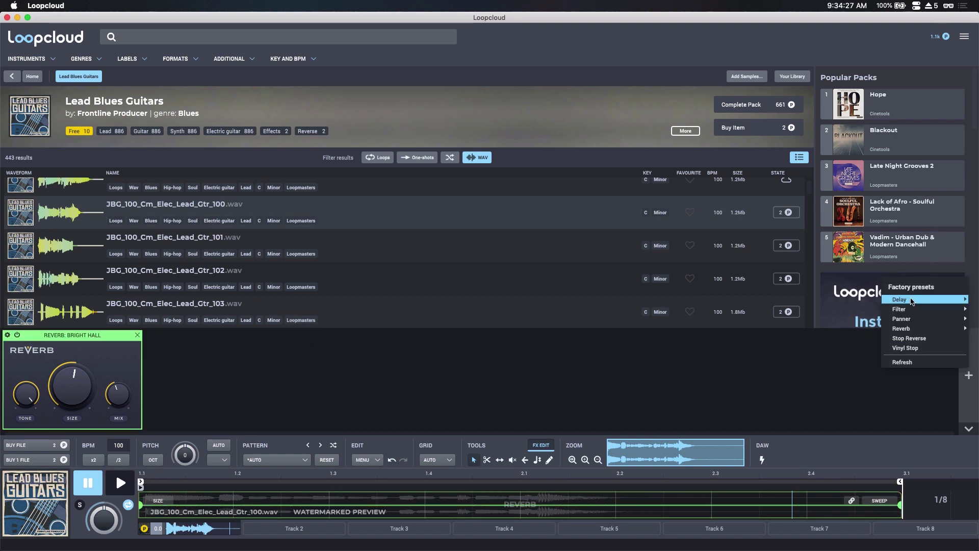
pyautogui.moveTo(912, 300)
pyautogui.moveTo(873, 298)
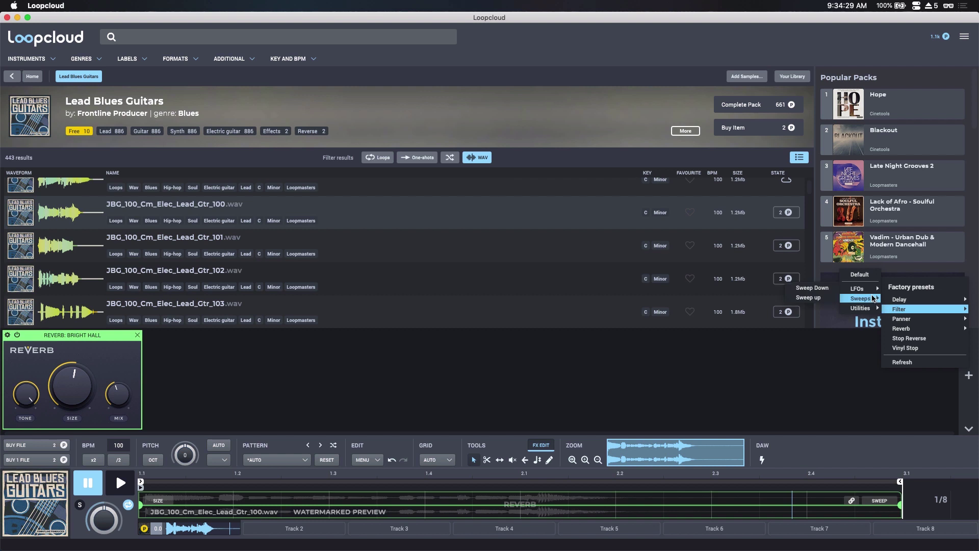
pyautogui.click(823, 288)
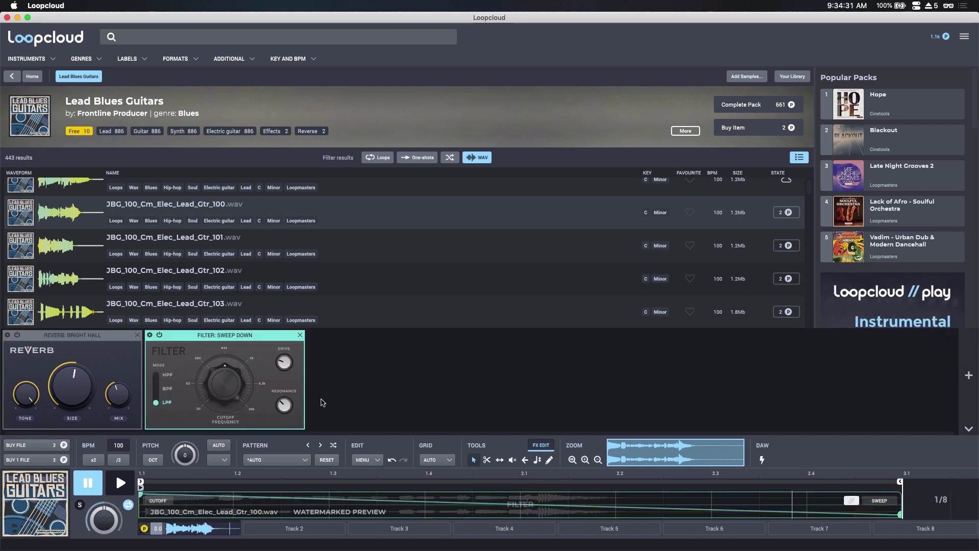
pyautogui.click(120, 484)
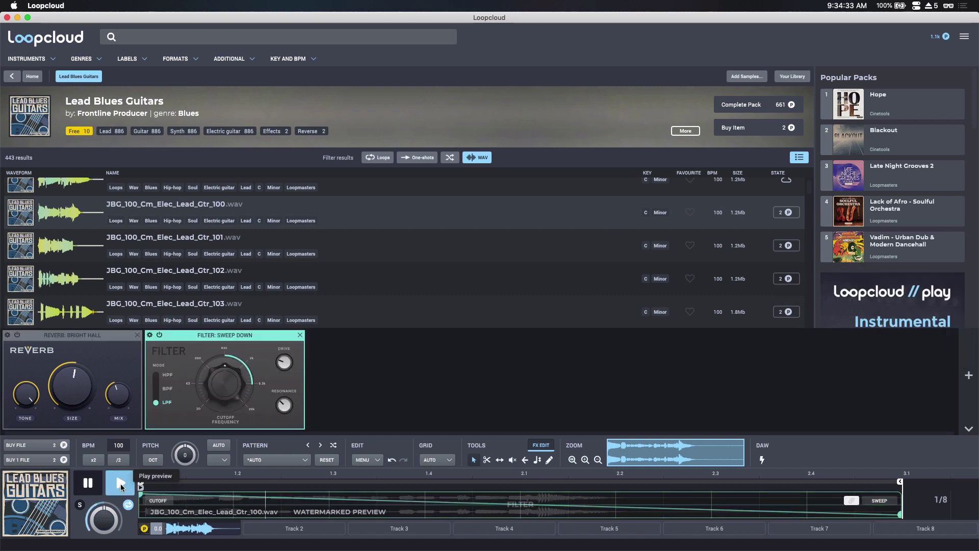
pyautogui.click(91, 485)
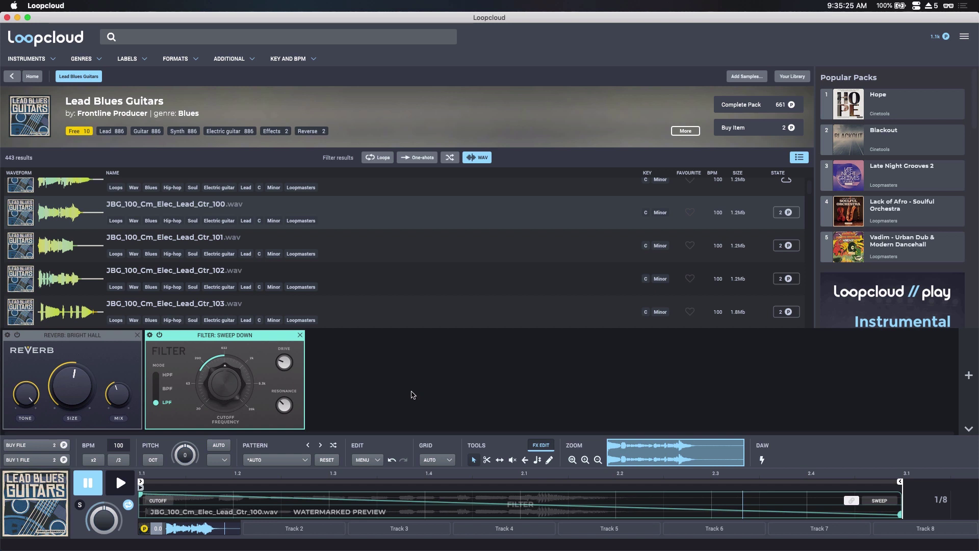
# - Apply the Acendence pattern preset from FX and Atmospheres to the loaded guitar sample and preview it
pyautogui.click(304, 466)
pyautogui.moveTo(293, 366)
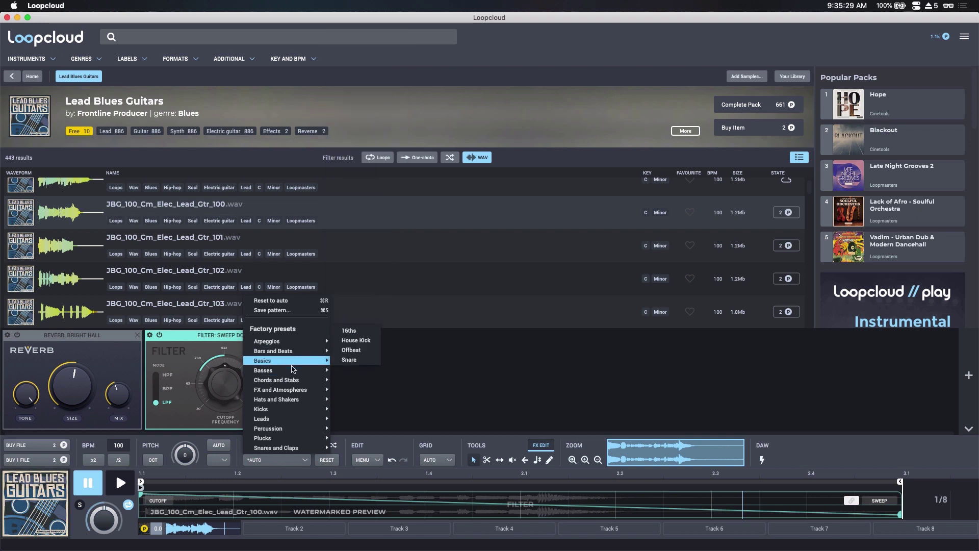
pyautogui.moveTo(290, 392)
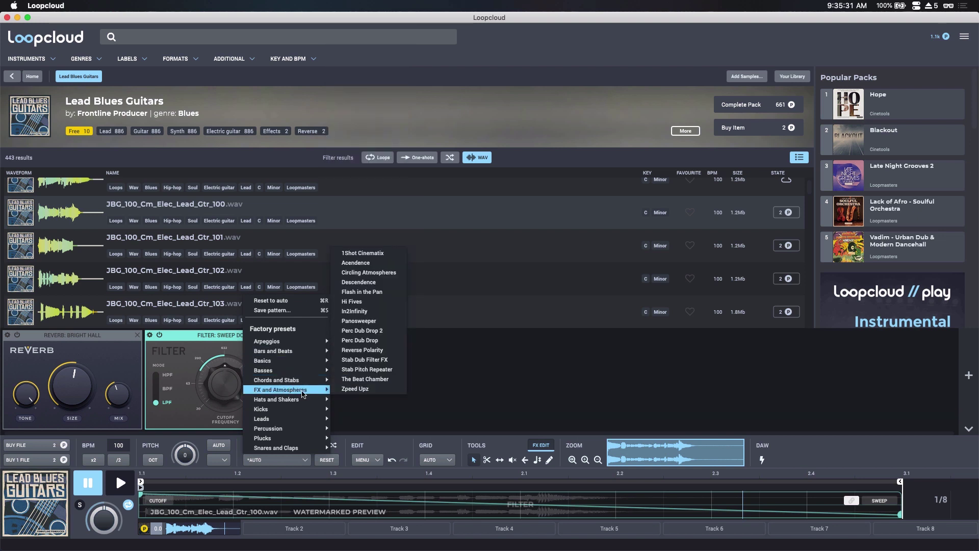
pyautogui.click(370, 263)
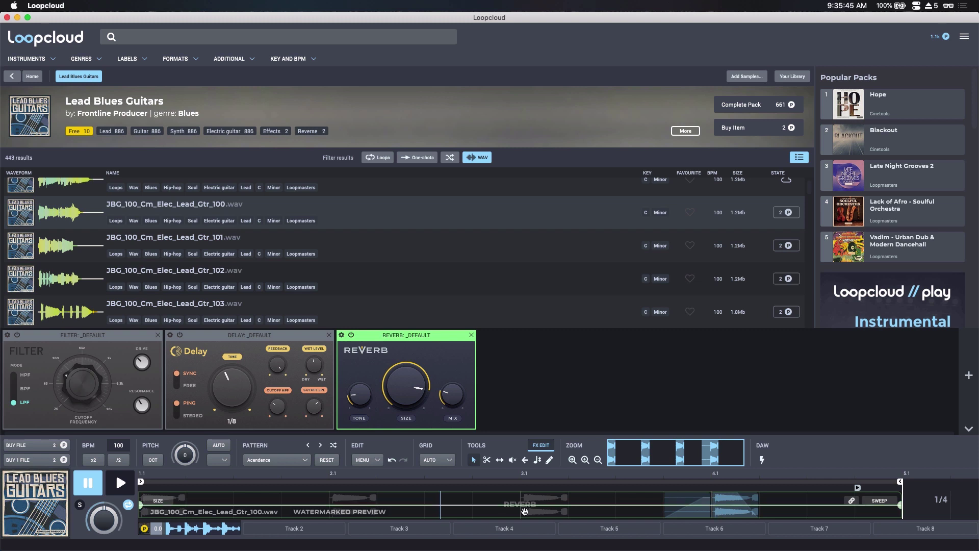
pyautogui.click(122, 483)
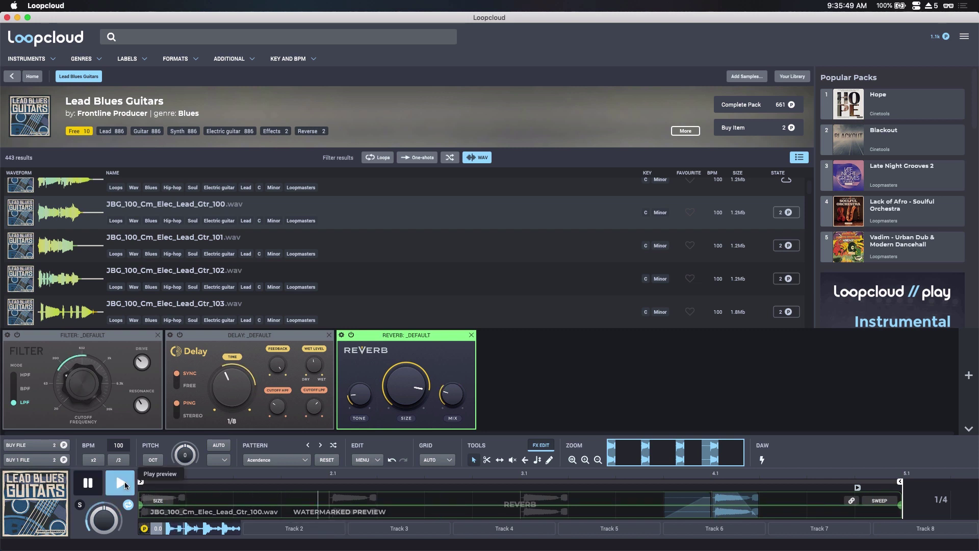
pyautogui.click(89, 483)
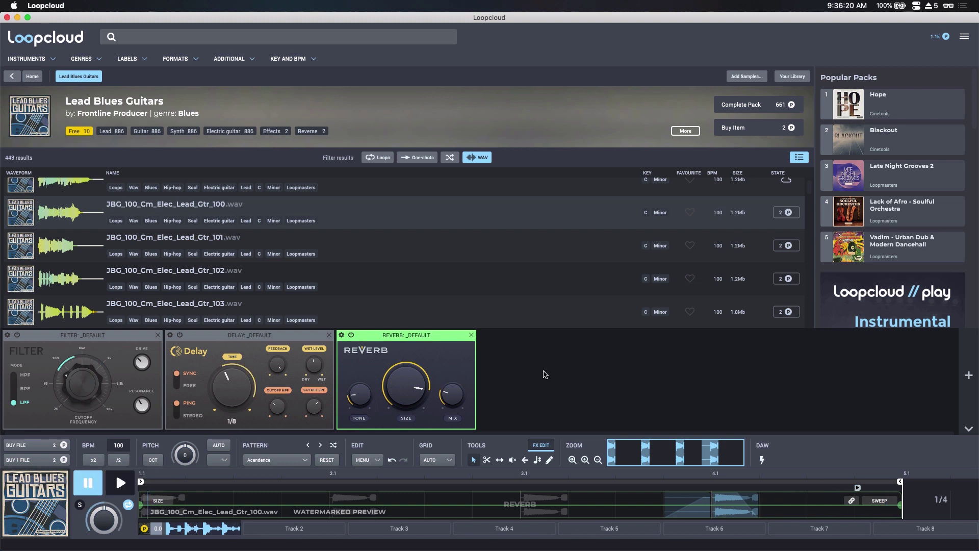
pyautogui.click(271, 462)
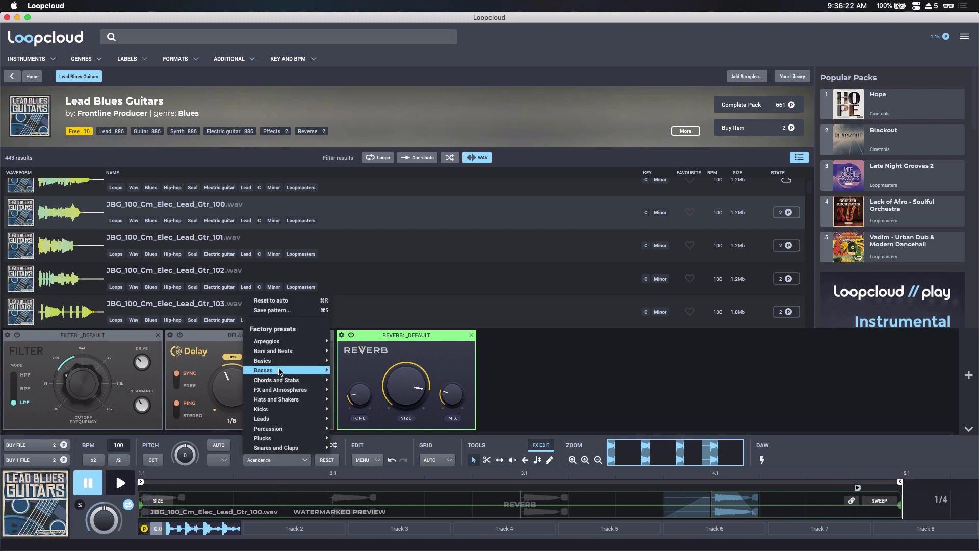
pyautogui.moveTo(278, 378)
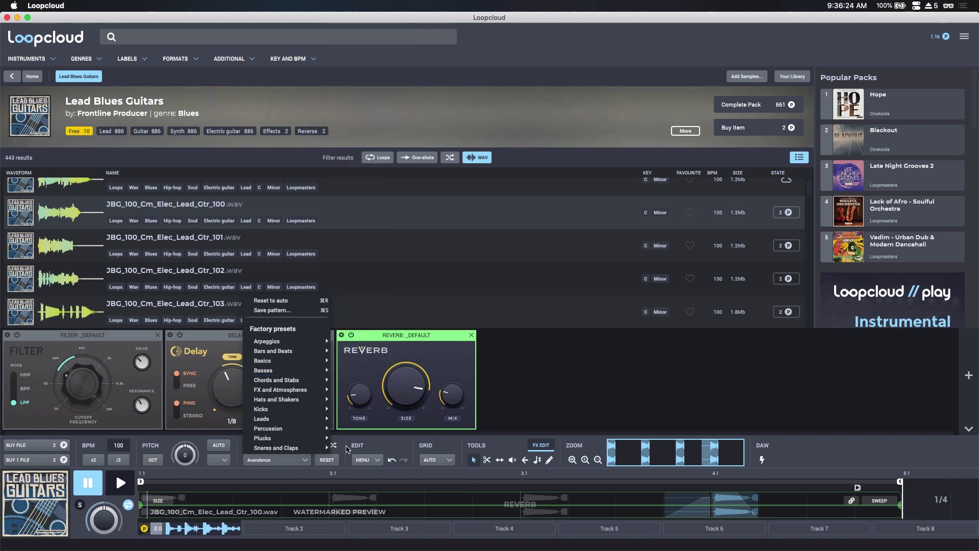
pyautogui.click(344, 450)
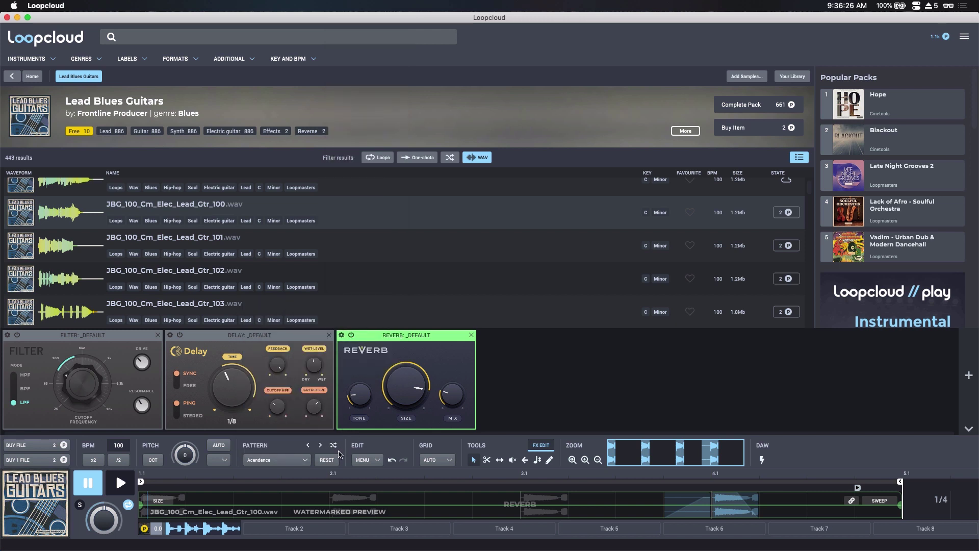
# - Reset the loaded guitar sample's pattern and reapply the Acendence preset from FX and Atmospheres
pyautogui.click(327, 460)
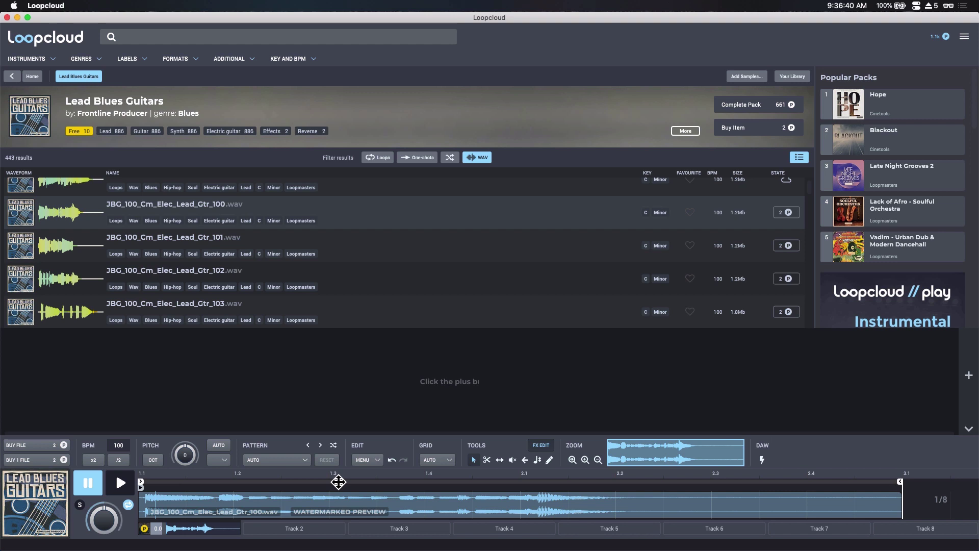
pyautogui.click(285, 462)
pyautogui.moveTo(300, 368)
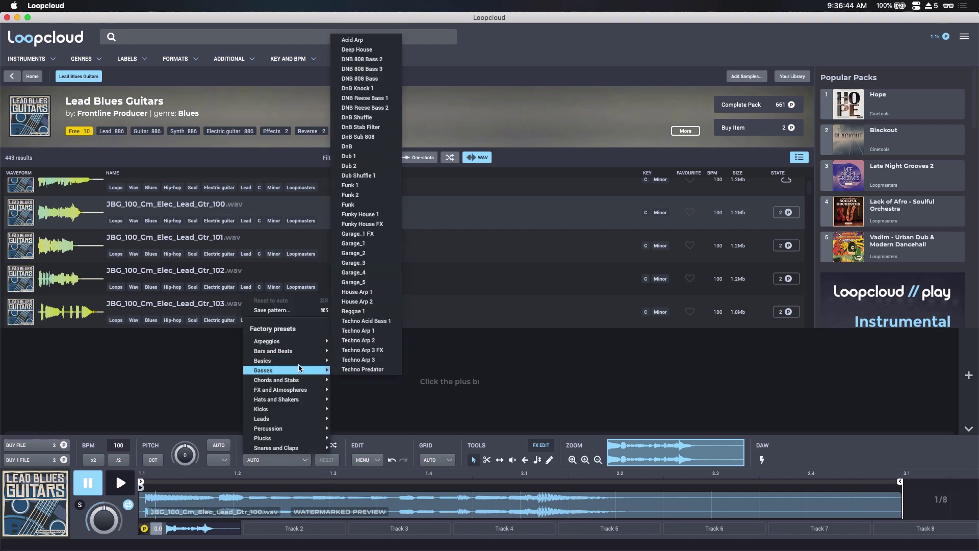
pyautogui.moveTo(301, 390)
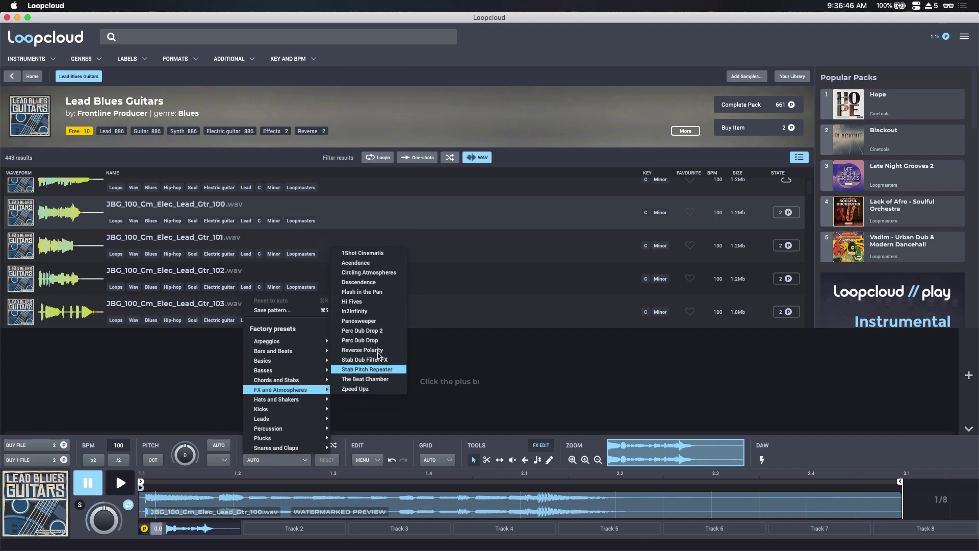
pyautogui.click(367, 263)
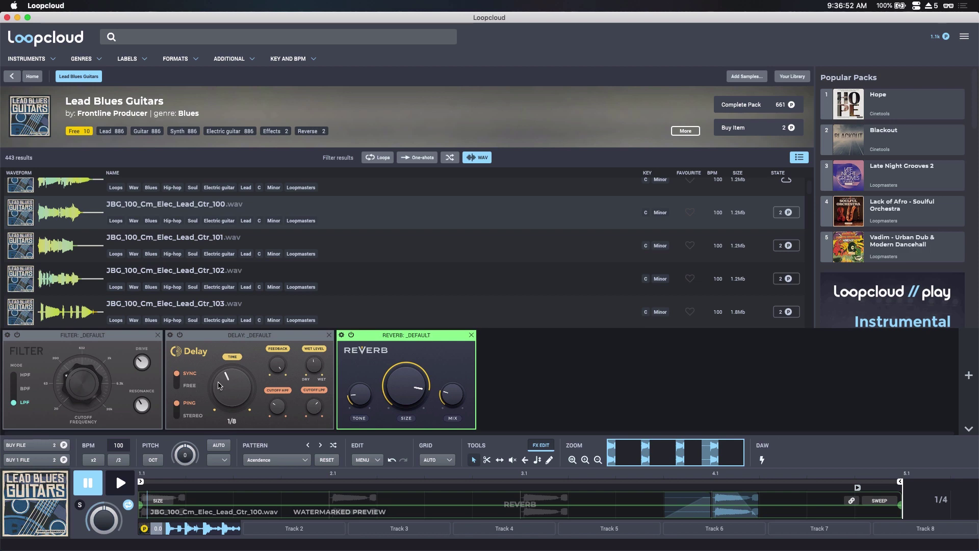
# - Load JBG_100_Cm_Elec_Lead_Gtr_102.wav onto Track 2, preview it together with the first track and pause playback
pyautogui.click(287, 530)
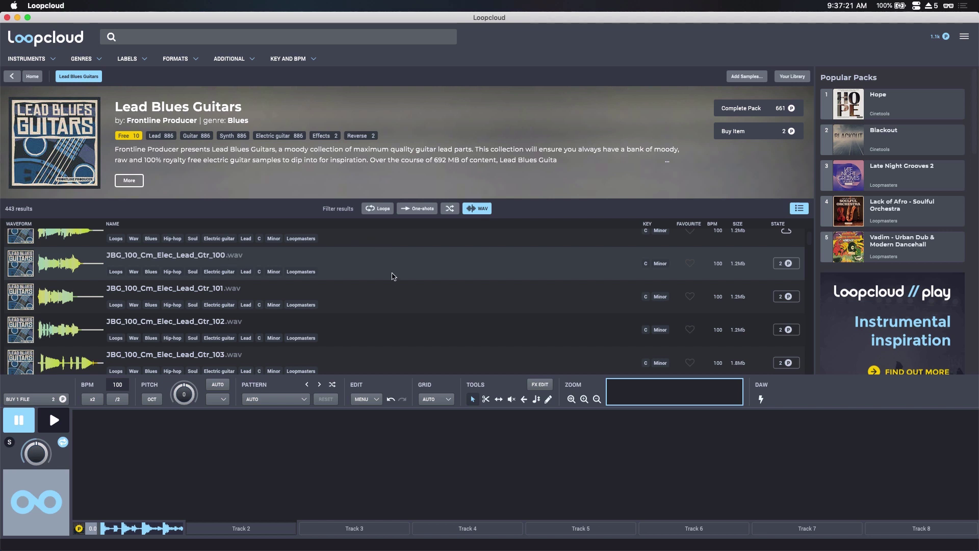
pyautogui.click(375, 332)
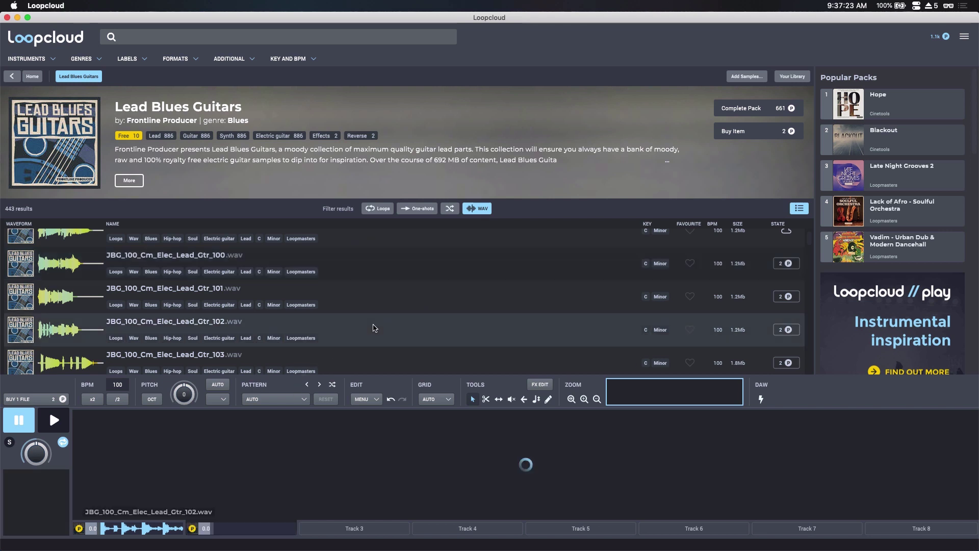
pyautogui.click(53, 419)
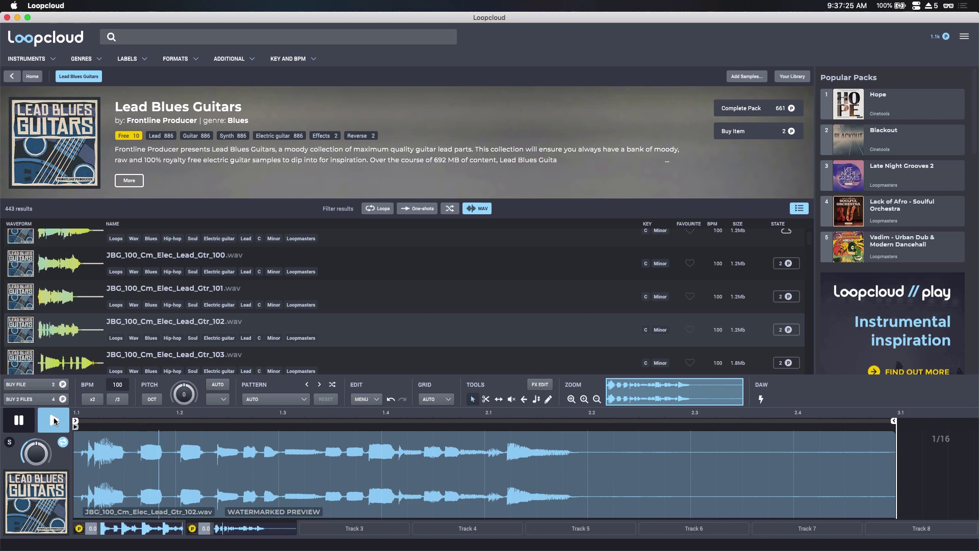
pyautogui.click(19, 425)
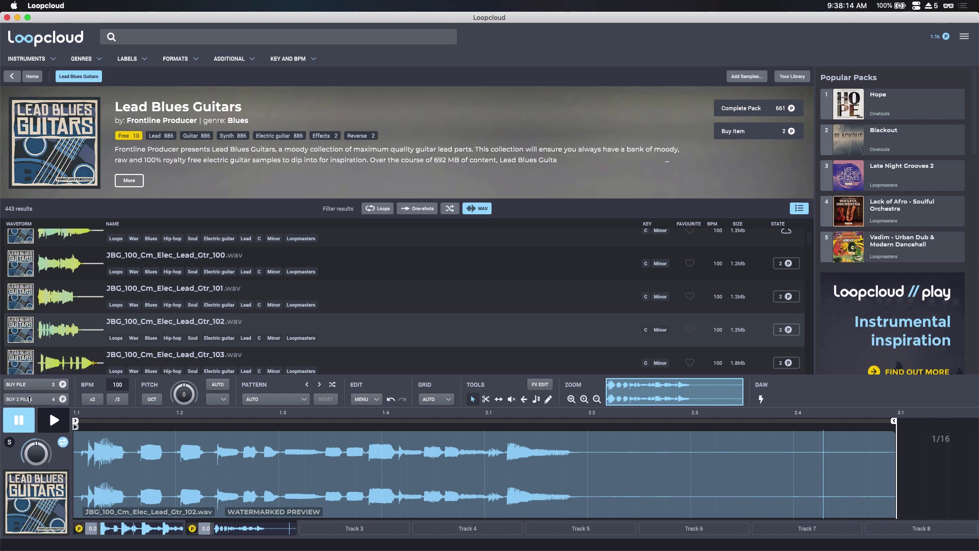
# - Buy both loaded guitar samples and download their full-quality files
pyautogui.click(30, 400)
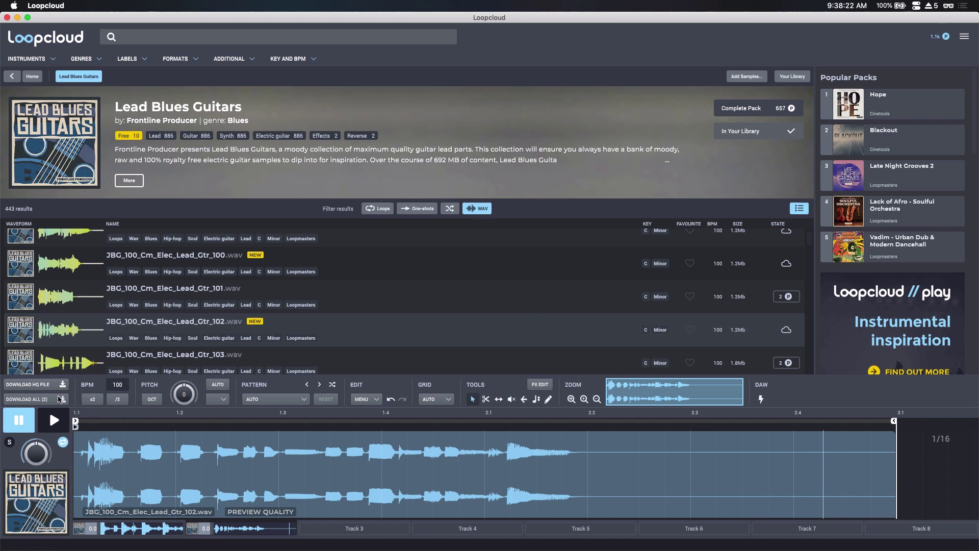
pyautogui.click(45, 399)
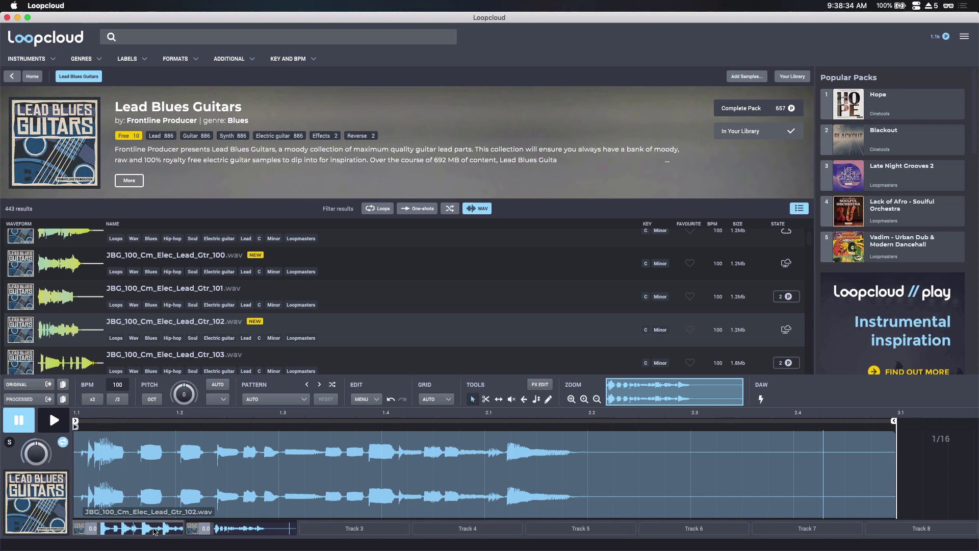
# - Export the processed version of the first track's Acendence-patterned guitar sample to the start of the SAMPLE track in Studio One
pyautogui.click(154, 531)
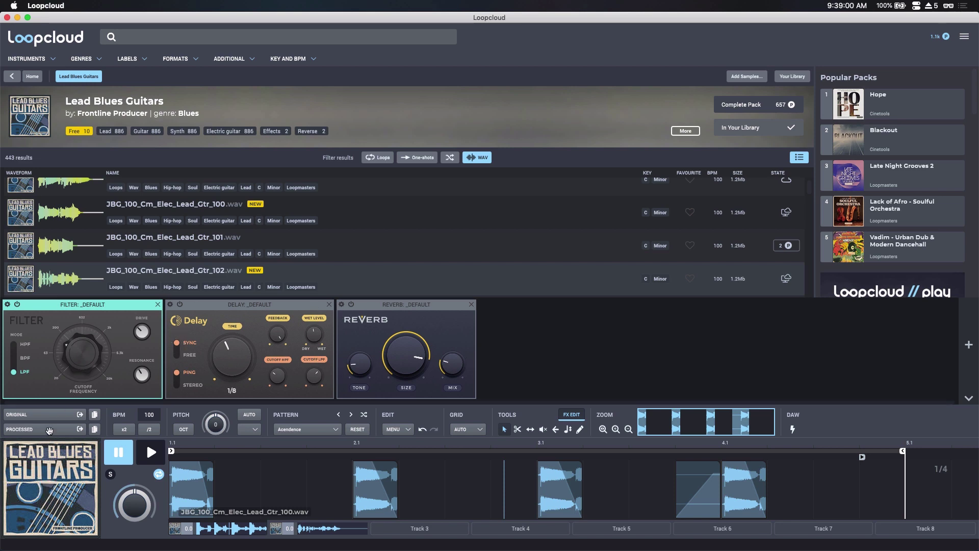
pyautogui.moveTo(49, 431); pyautogui.dragTo(144, 105)
pyautogui.hotkey('ctrl', 'Up')
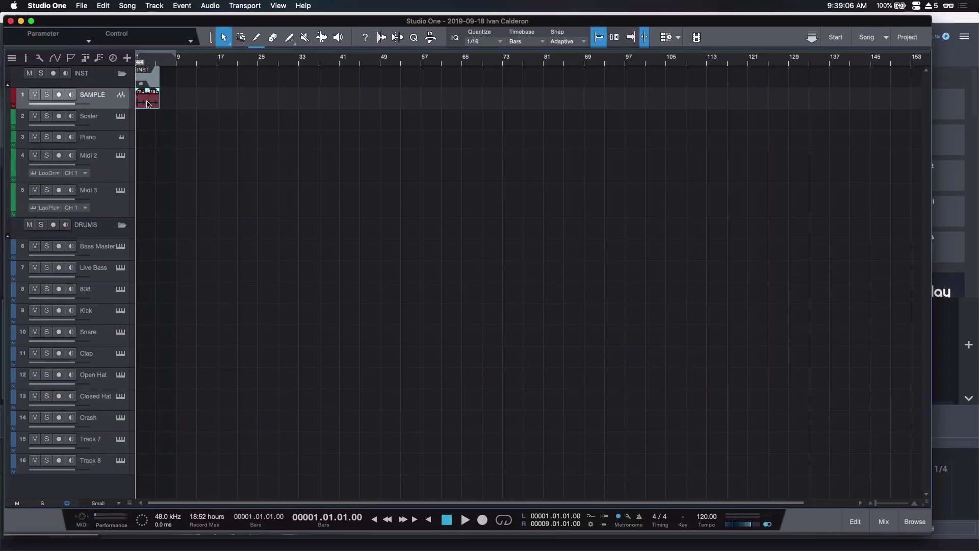
# - Play the imported processed guitar sample from the start of the Studio One timeline
pyautogui.click(180, 58)
pyautogui.press(',')
pyautogui.press('space')
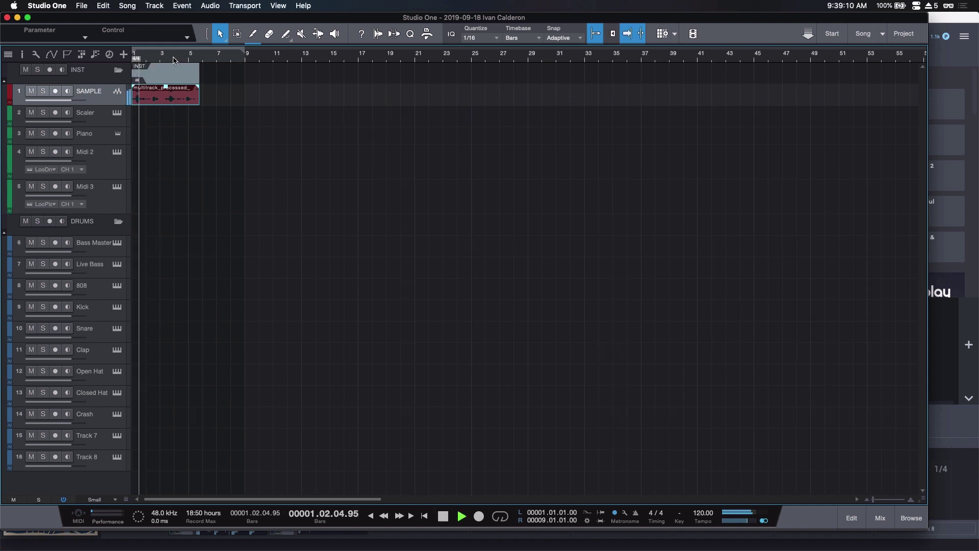